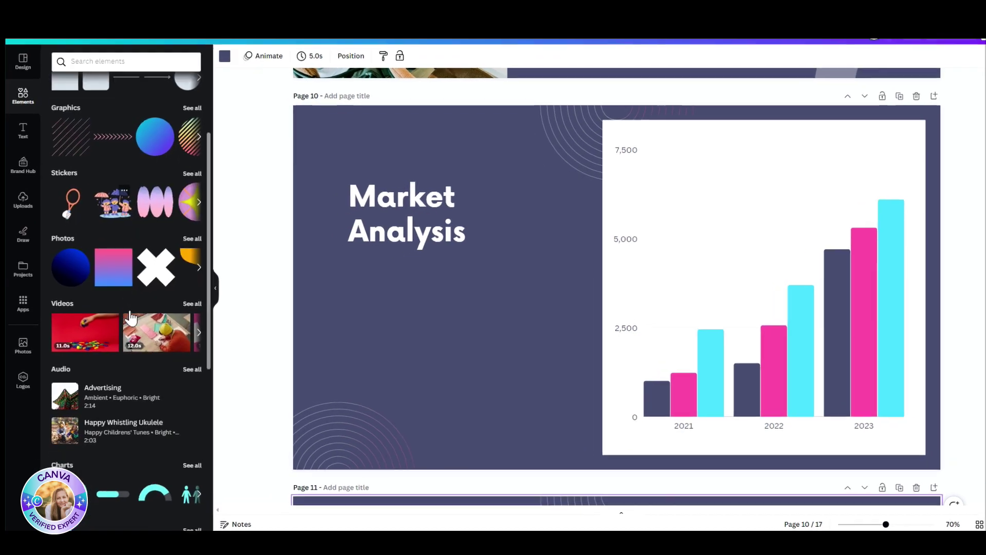
Open Canva's Charts app via Elements' Charts 'See all' and Apps > More from Canva to list Interactive Charts
scroll(131, 313, "down", 3)
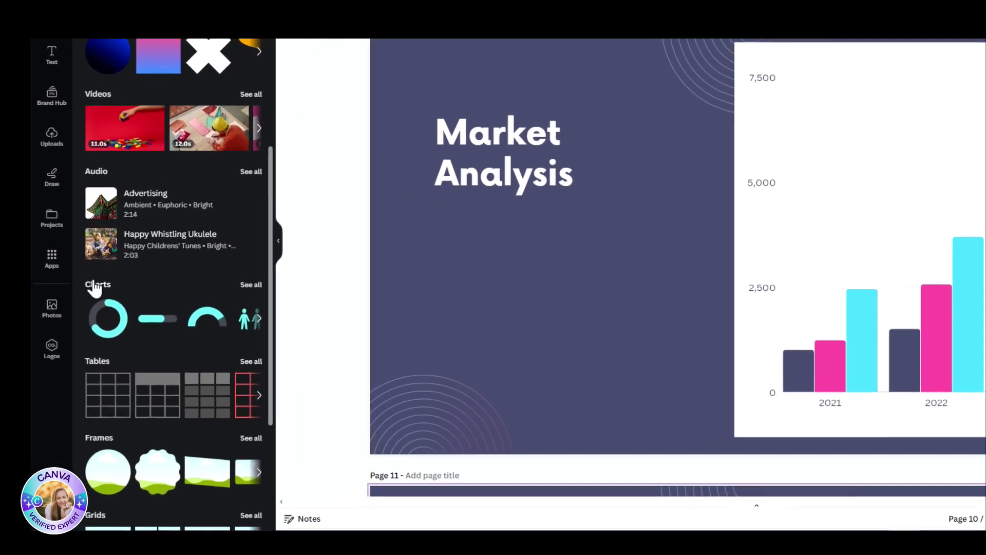
left_click(264, 272)
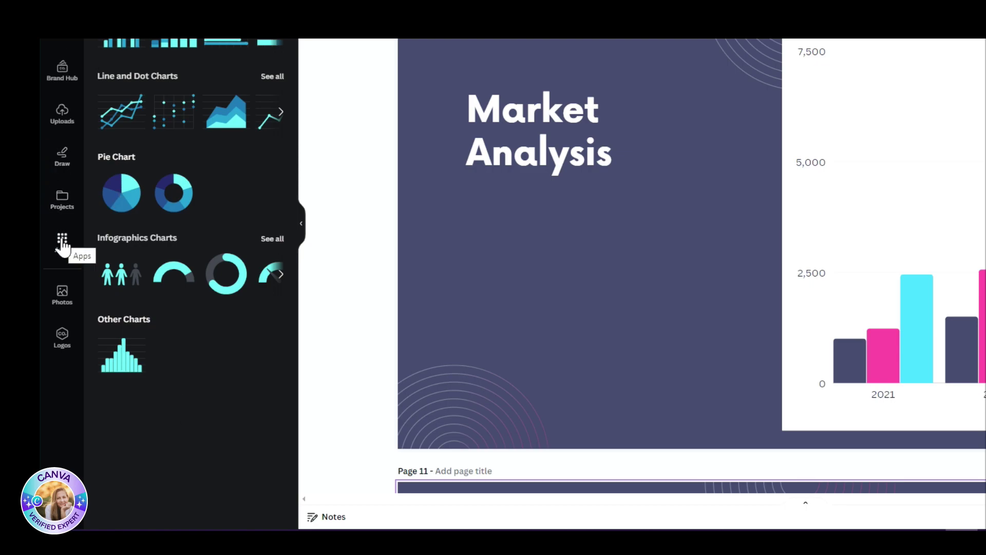
left_click(63, 245)
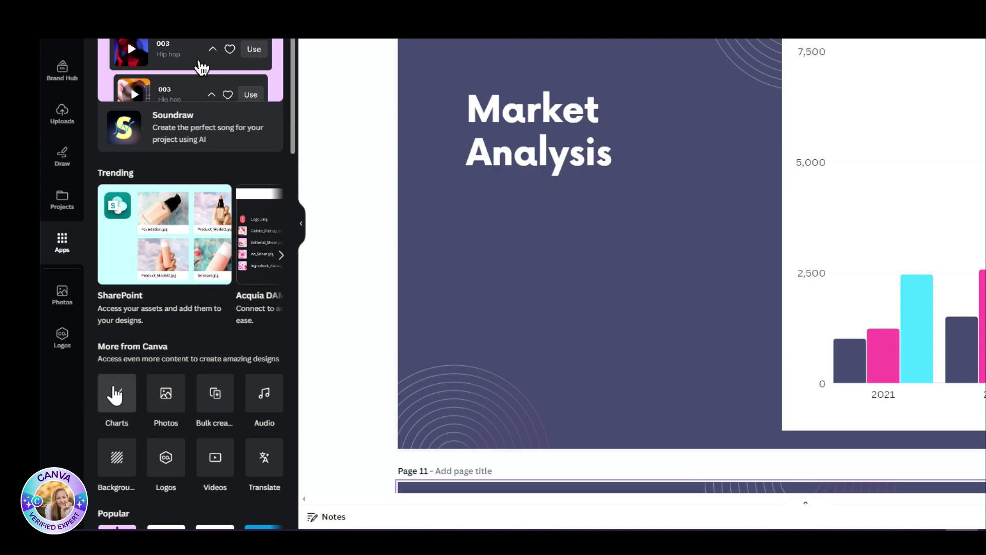
left_click(115, 395)
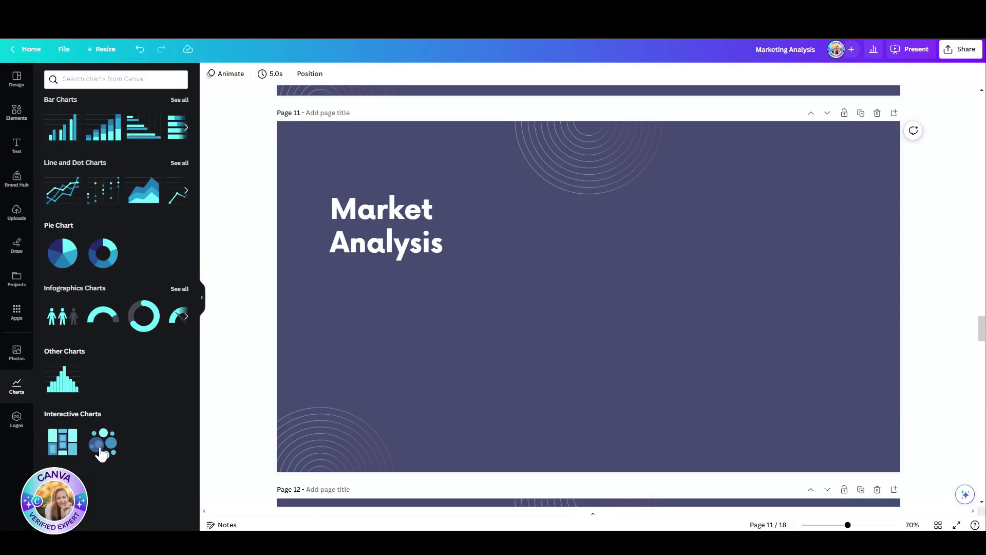
Place an interactive packed circles chart right of the Market Analysis title and inspect its Subgroup 1 data cell
left_click(101, 453)
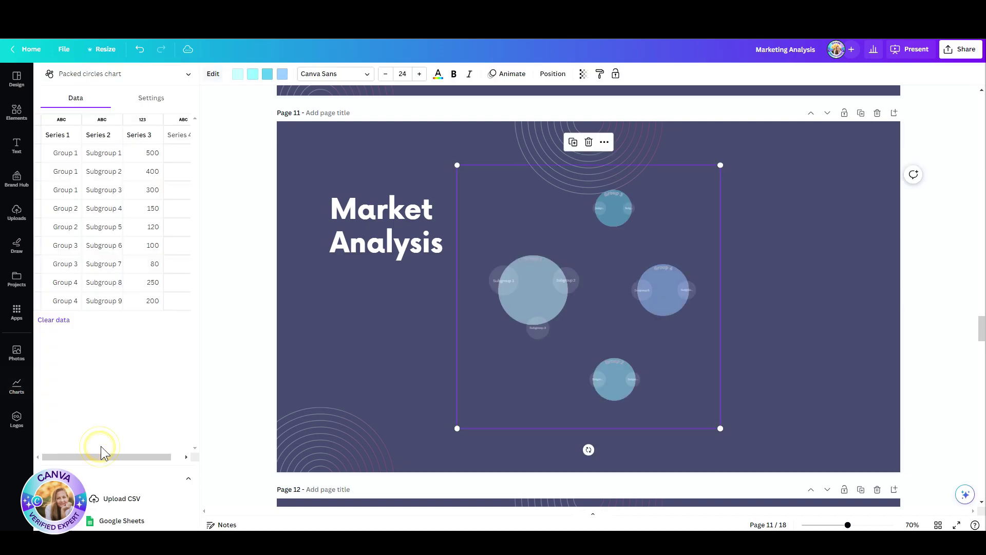
left_click_drag(605, 326, 728, 312)
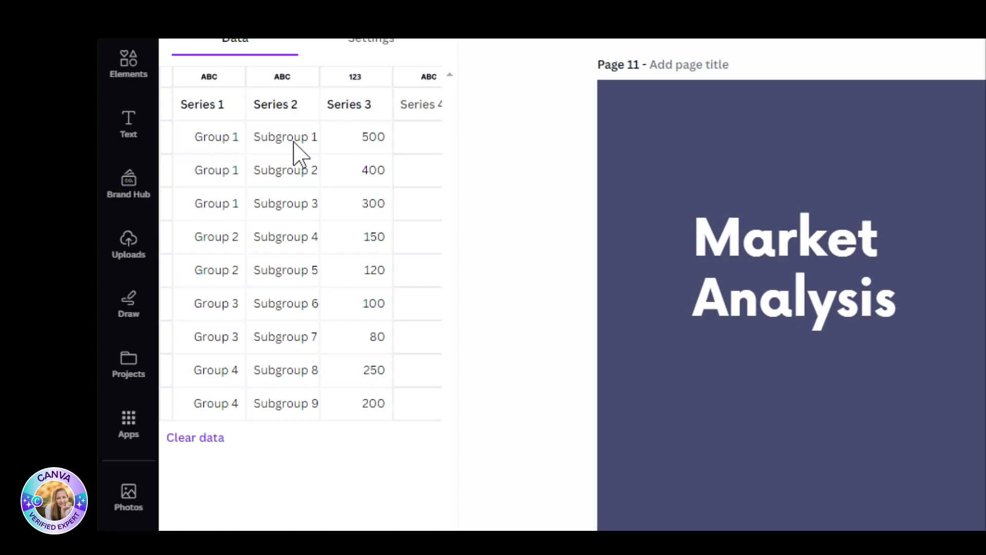
right_click(299, 153)
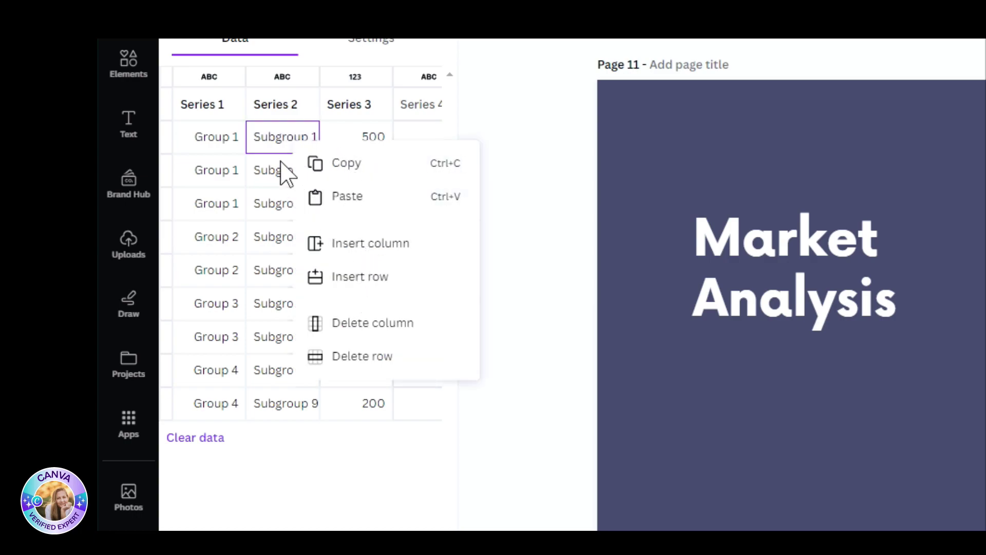
left_click(276, 136)
left_click(354, 148)
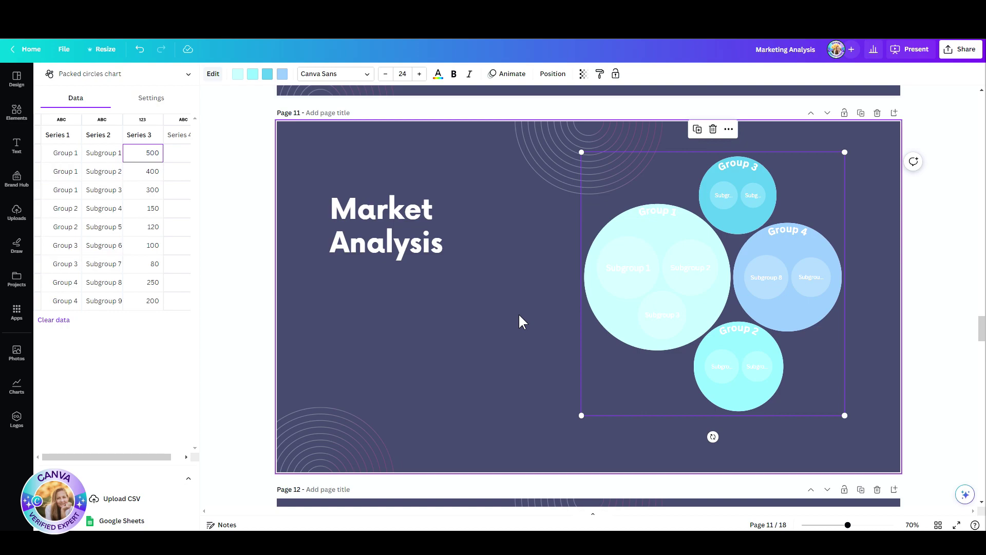
mouse_move(675, 239)
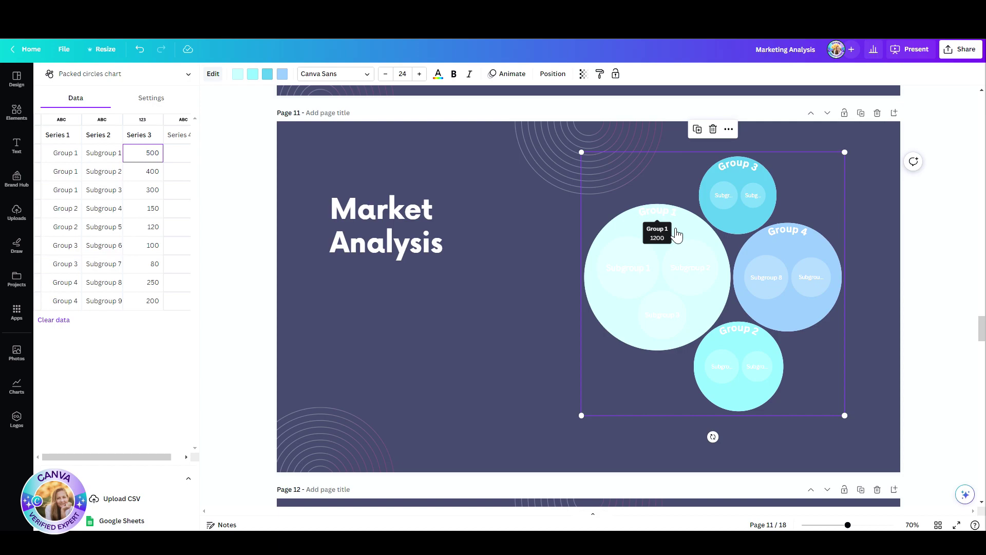
left_click(656, 230)
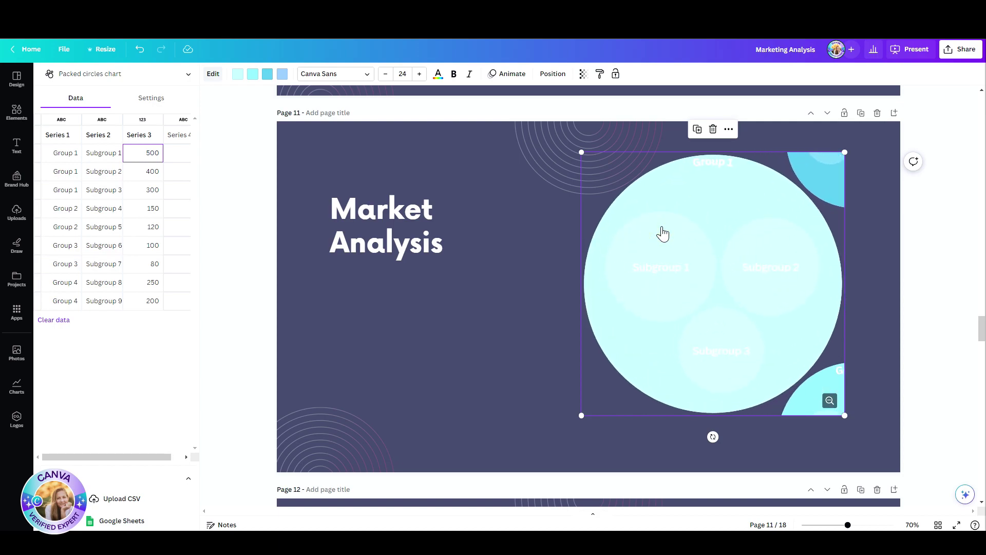
left_click(655, 284)
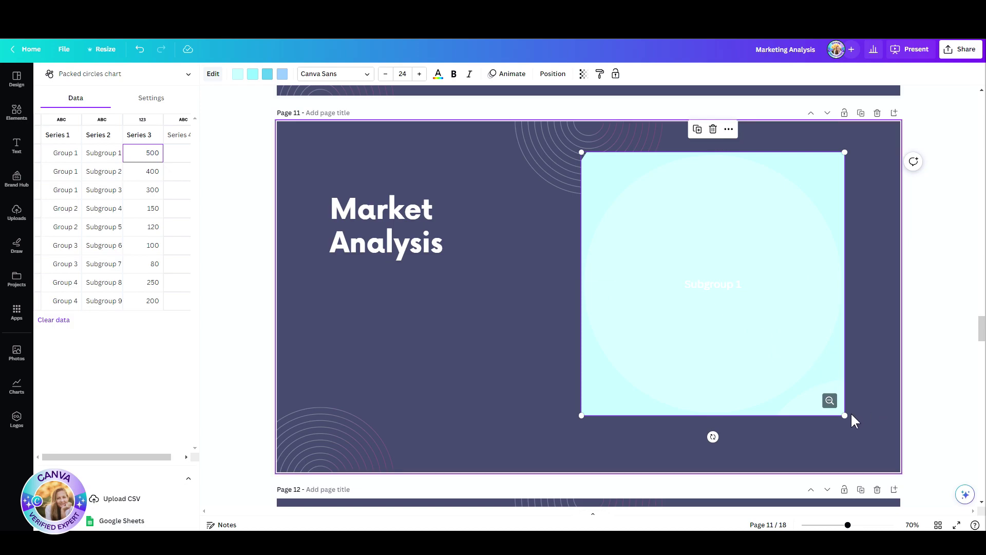
left_click(829, 401)
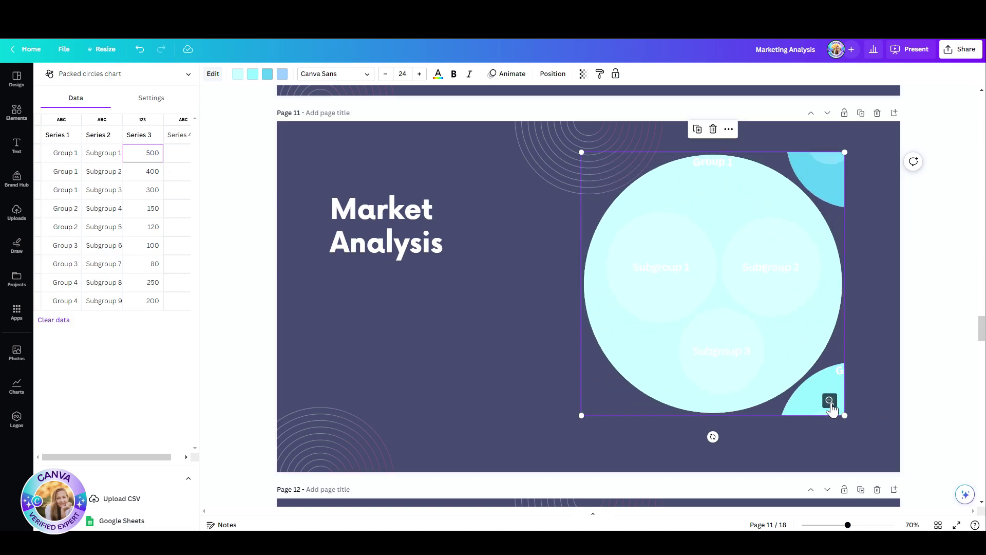
left_click(829, 401)
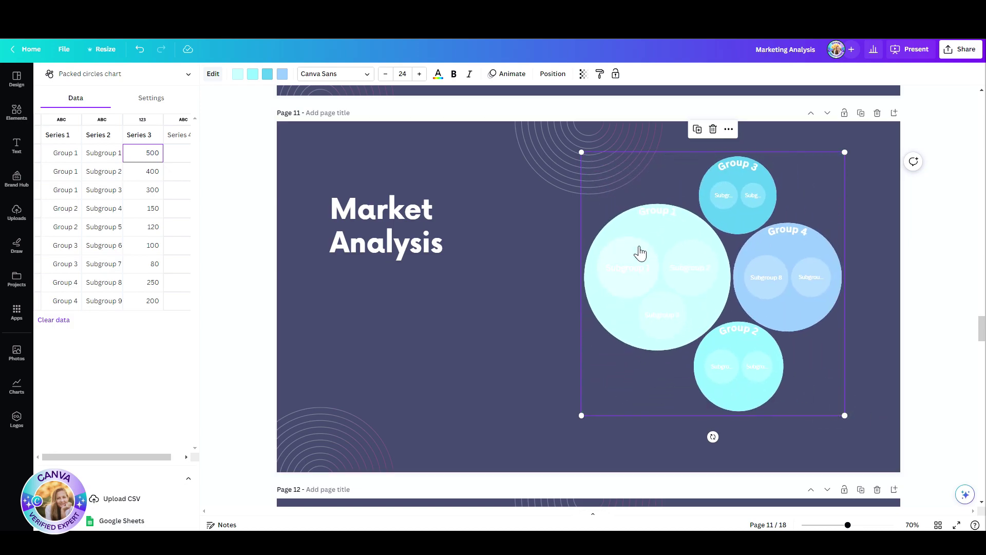
Recolour the packed circles groups from Document colors: Group 1 cyan, Group 2 pink, Group 3 green
left_click(236, 74)
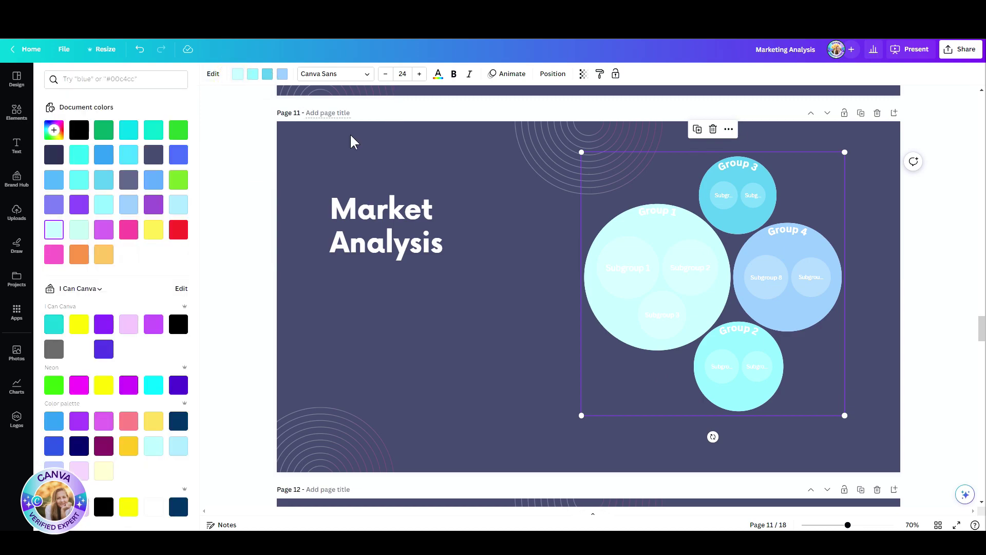
left_click(129, 129)
left_click(253, 73)
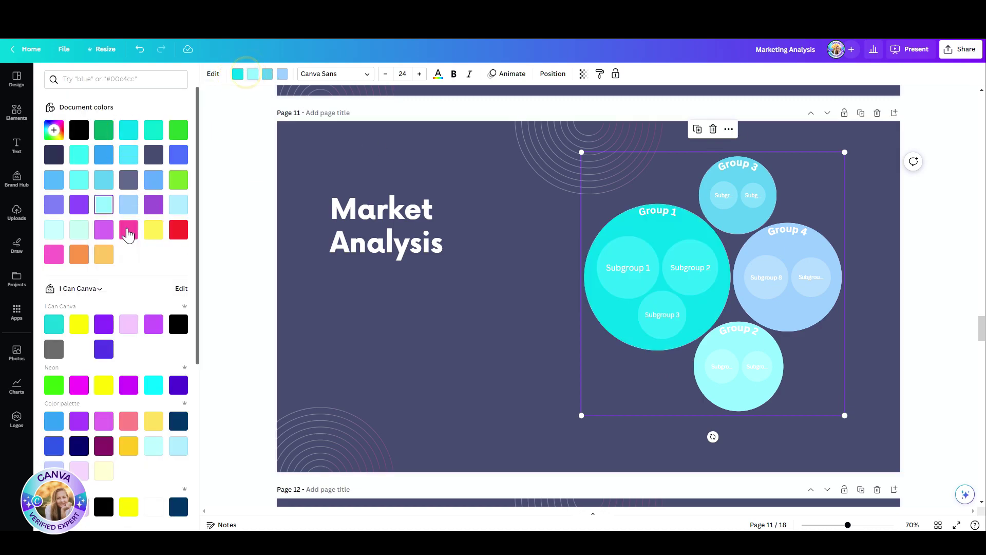
left_click(129, 230)
left_click(267, 73)
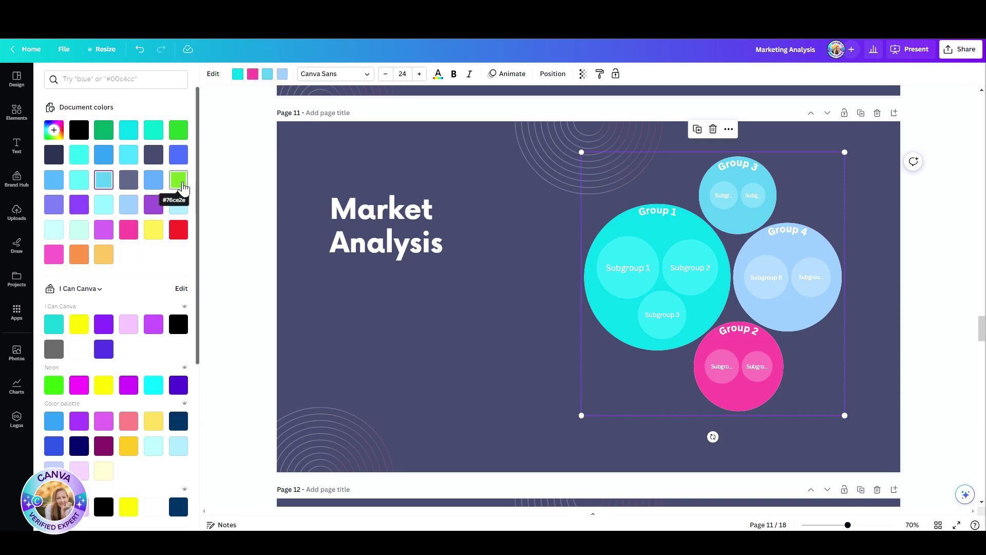
left_click(180, 182)
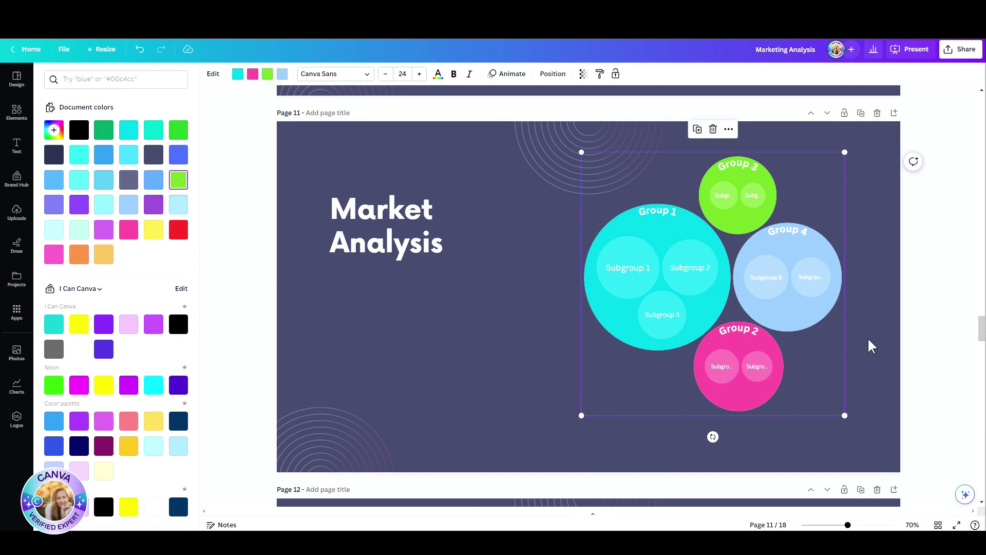
mouse_move(759, 291)
Add a Group 5 / Subgroup 1 / 50 row to the chart data, then select page 13's many-group chart
left_click(212, 78)
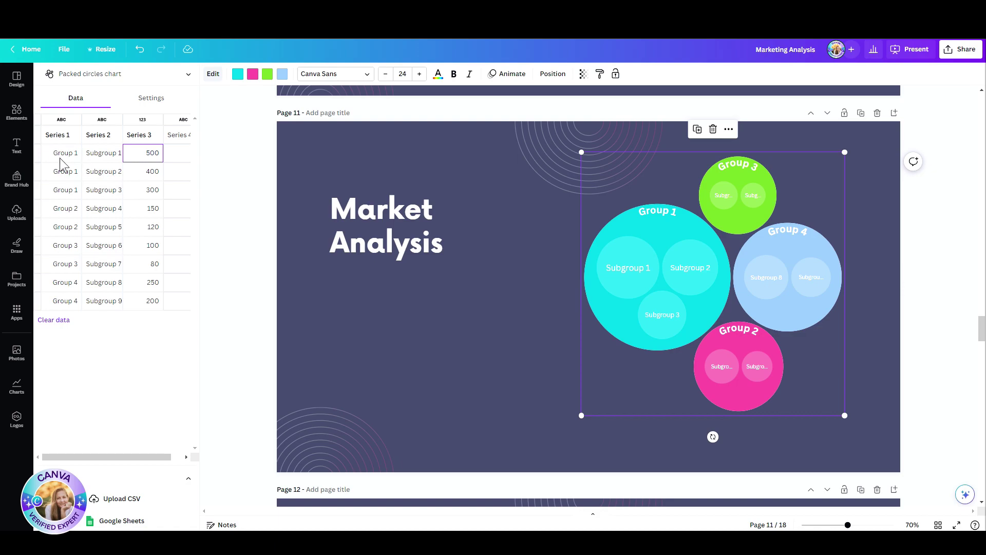
left_click(49, 306)
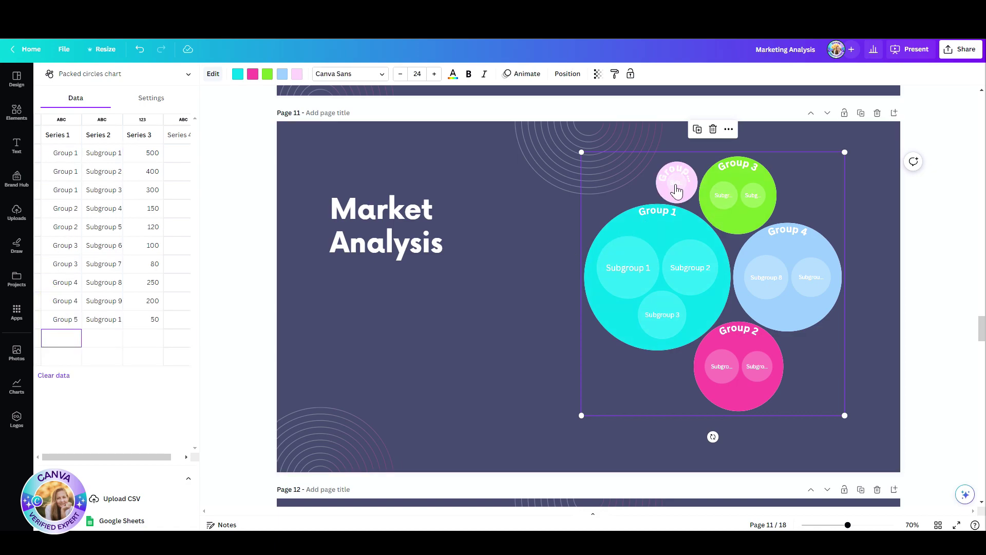
mouse_move(678, 191)
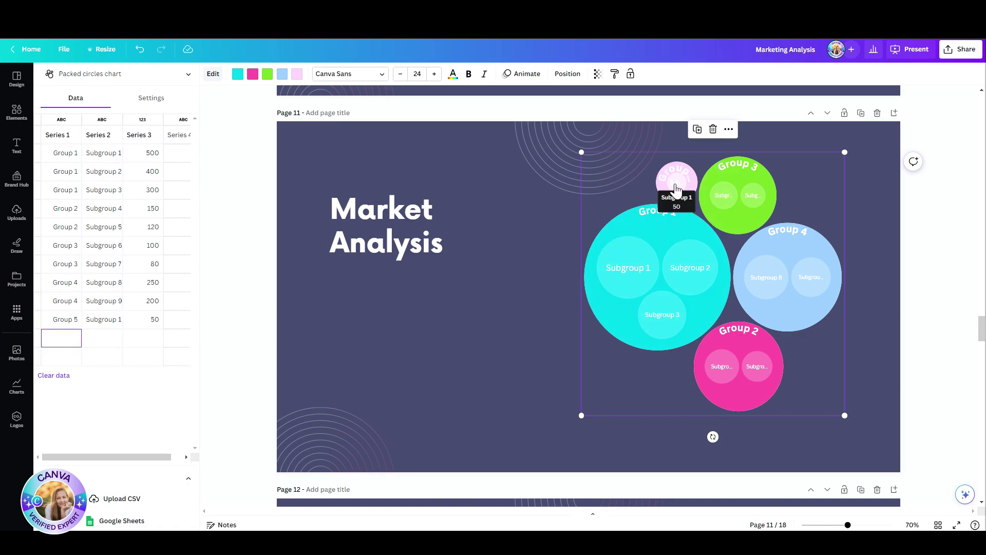
scroll(908, 261, "down", 15)
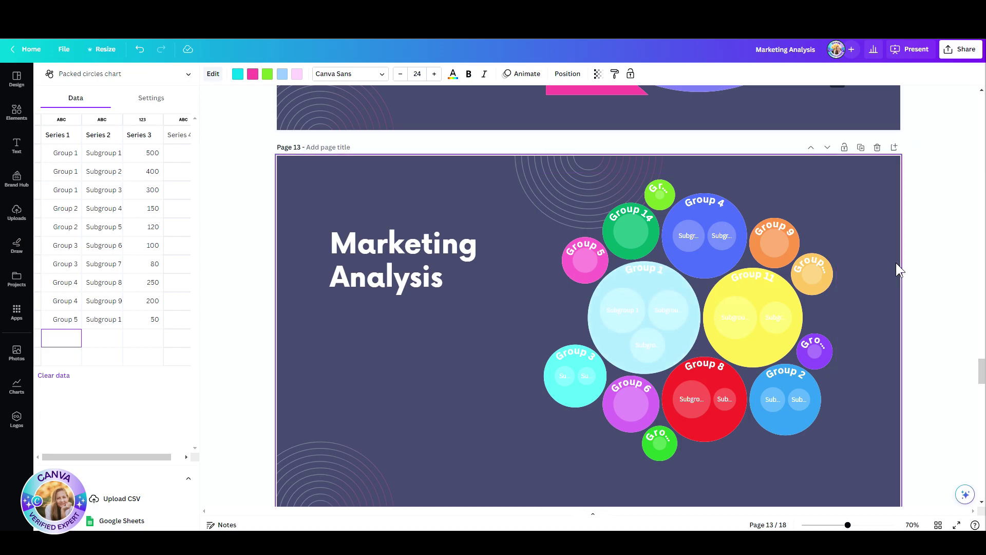
left_click(781, 270)
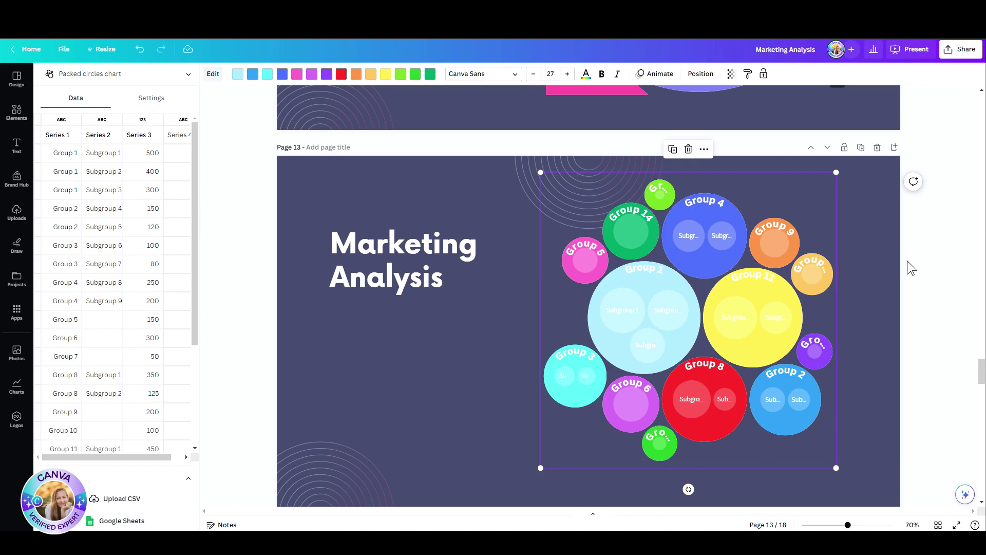
Present page 13 full-screen and zoom the bubble chart into Group 11
key("ctrl+alt+p")
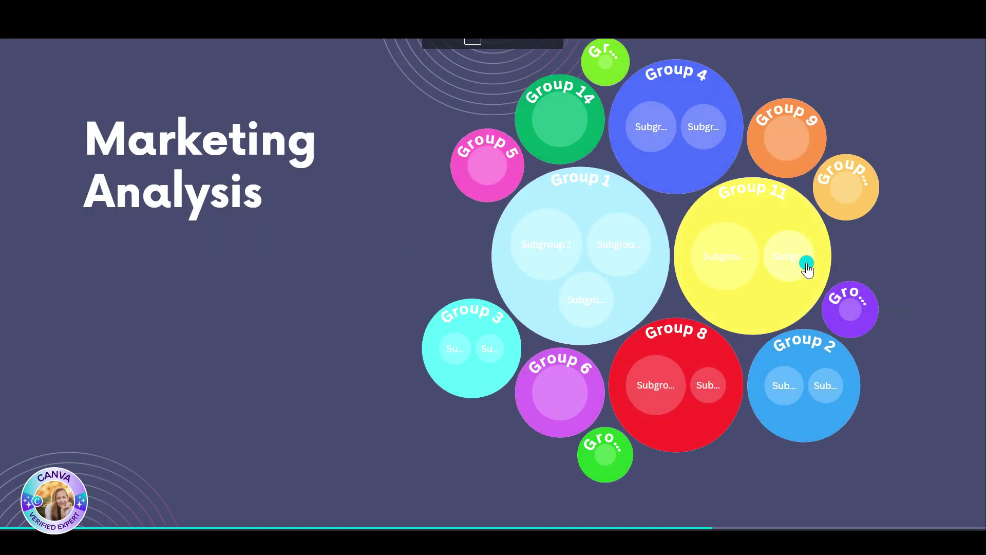
left_click(801, 265)
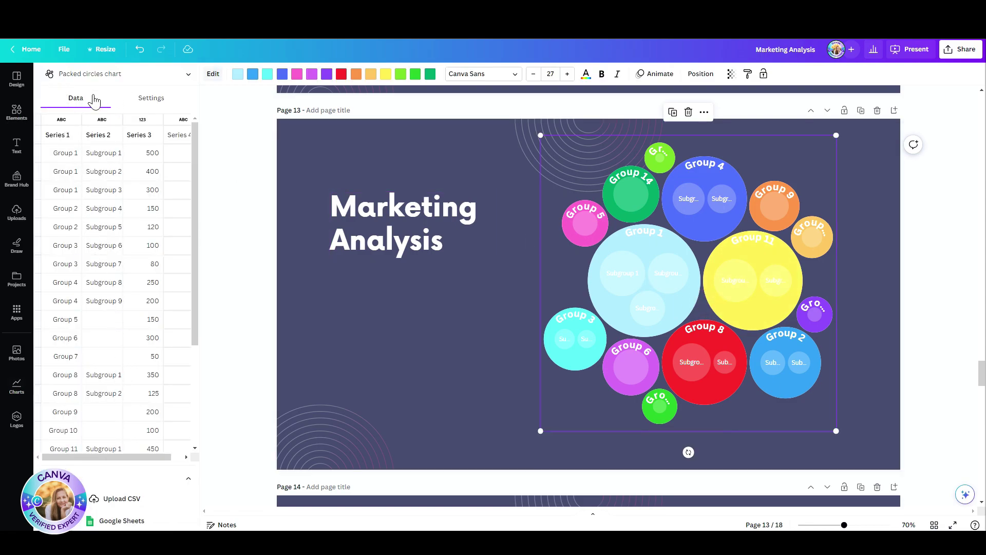
Switch page 13's packed circles chart to the Treemap chart type
left_click(153, 103)
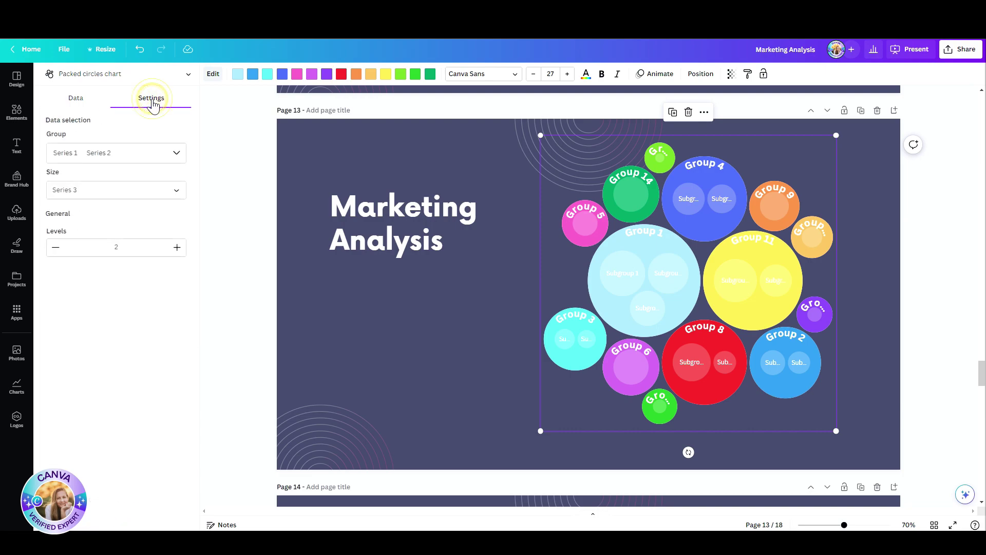
left_click(77, 99)
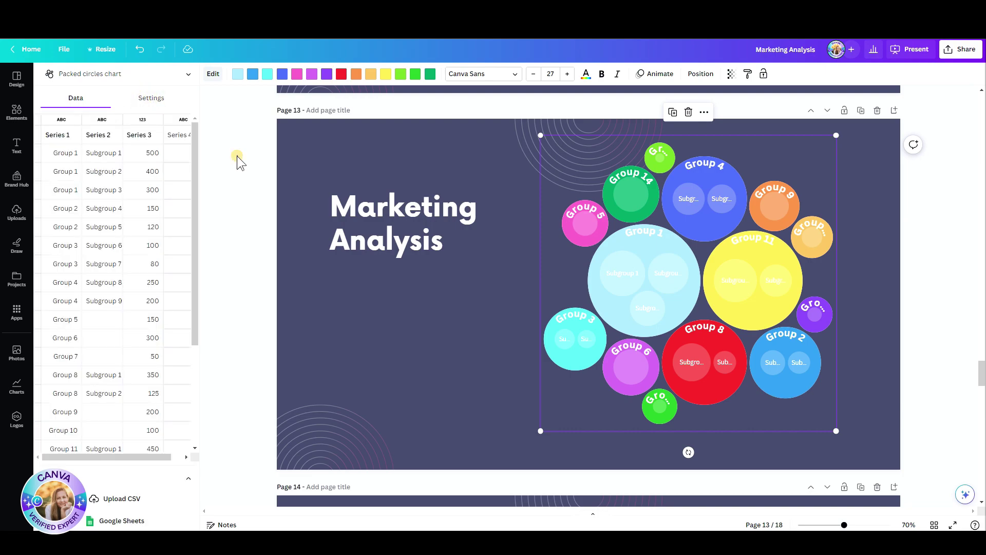
key("Escape")
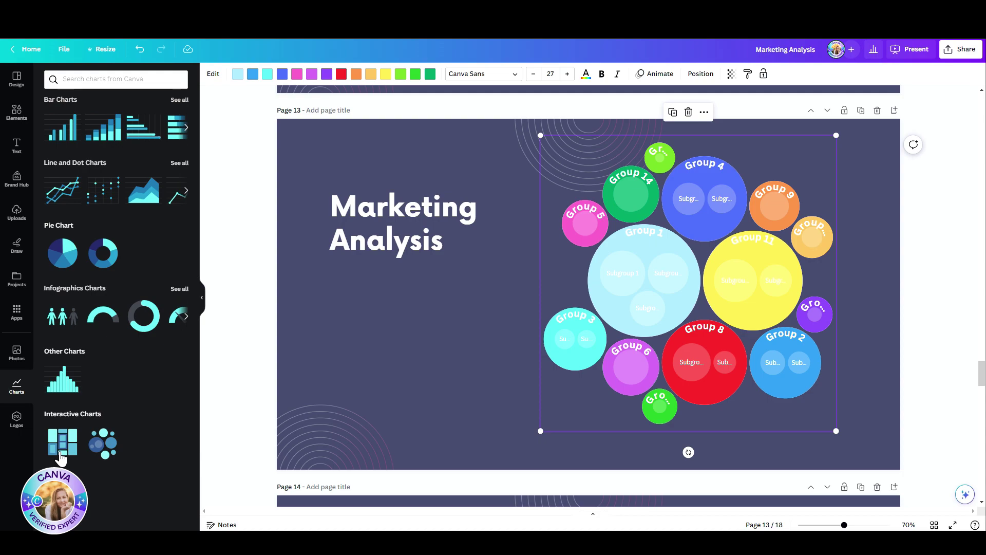
left_click(212, 74)
left_click(213, 73)
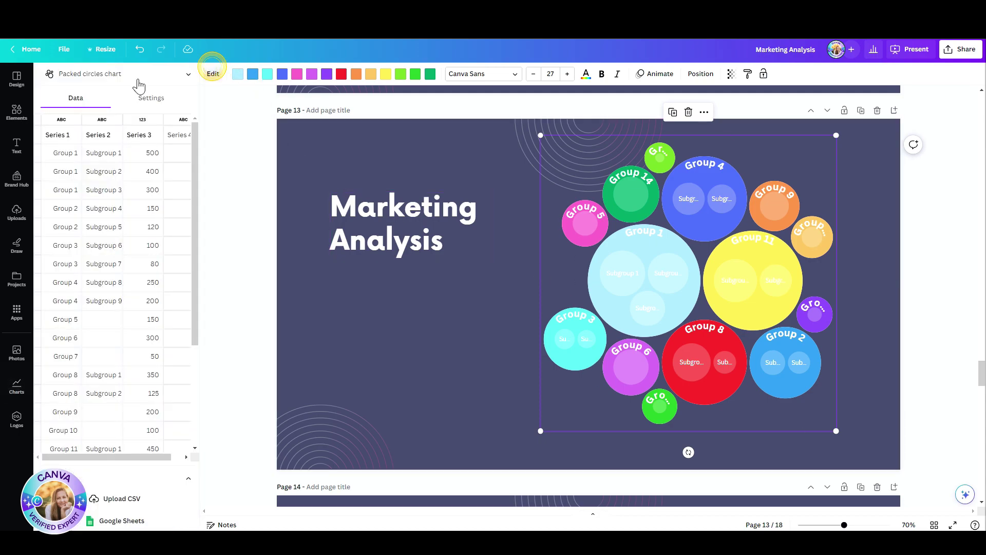
left_click(84, 74)
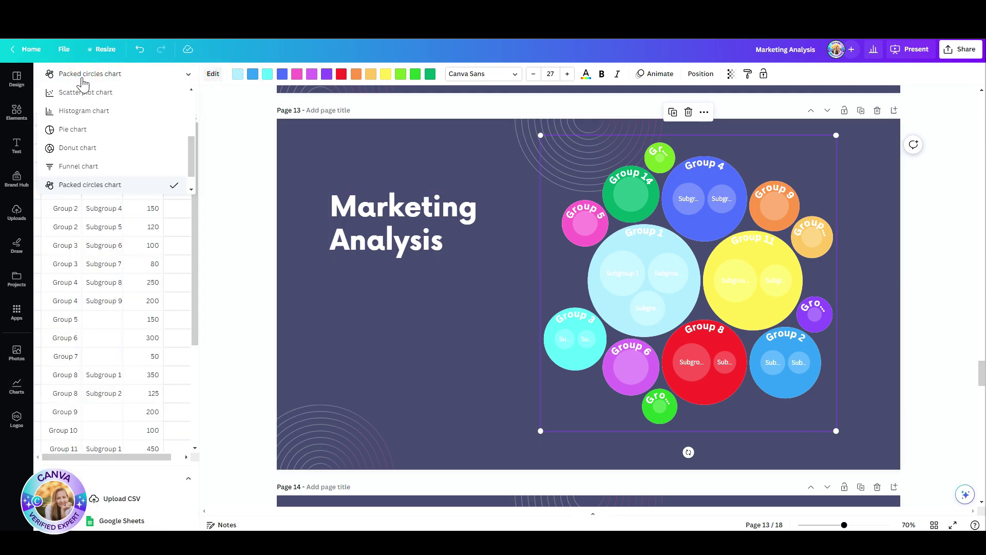
scroll(82, 184, "down", 1)
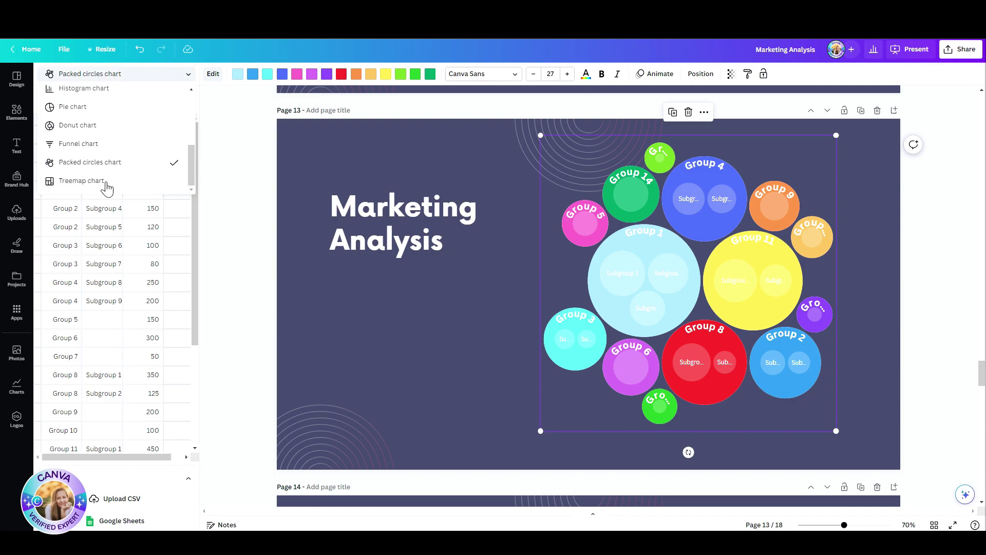
left_click(77, 182)
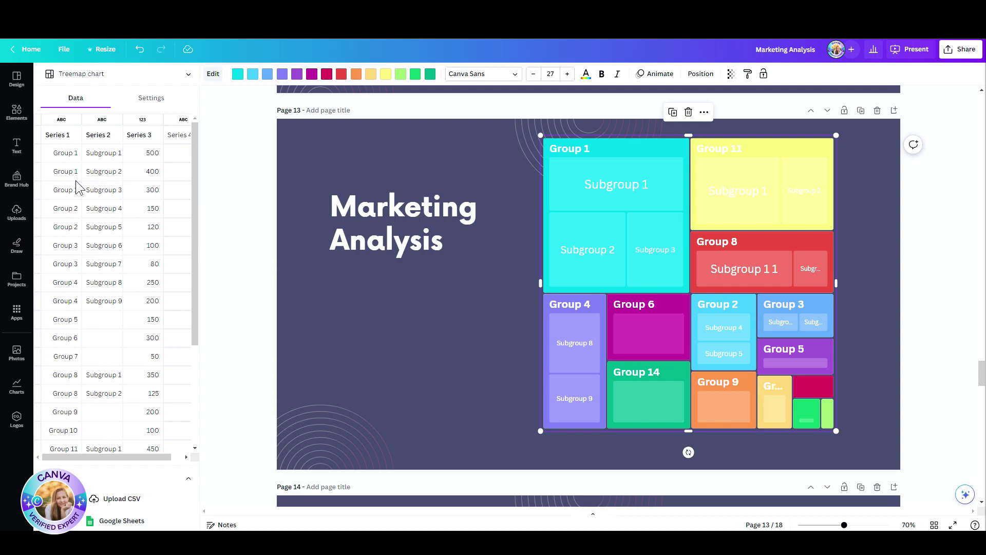
Drill the treemap into Group 1's Subgroup 1, then zoom back out to all groups
left_click(635, 186)
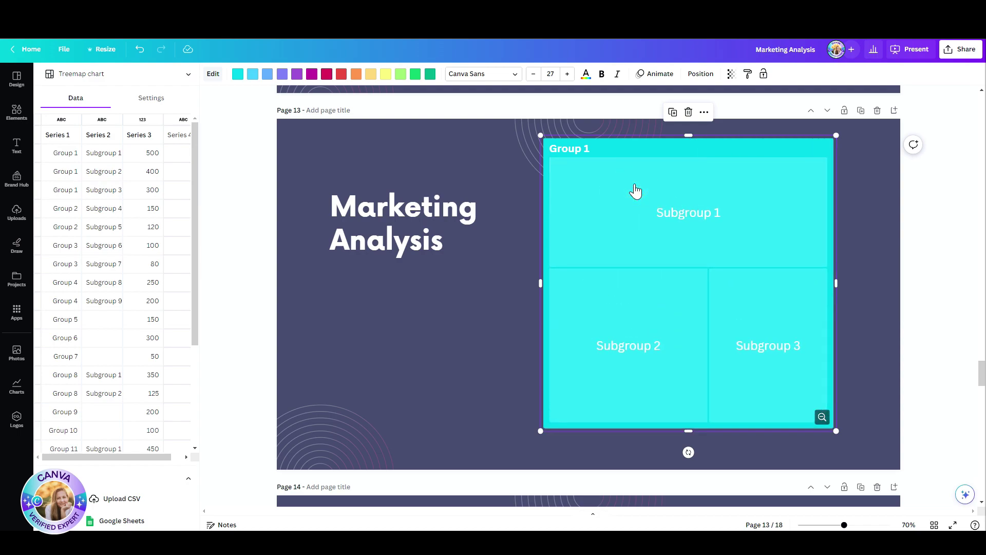
left_click(636, 192)
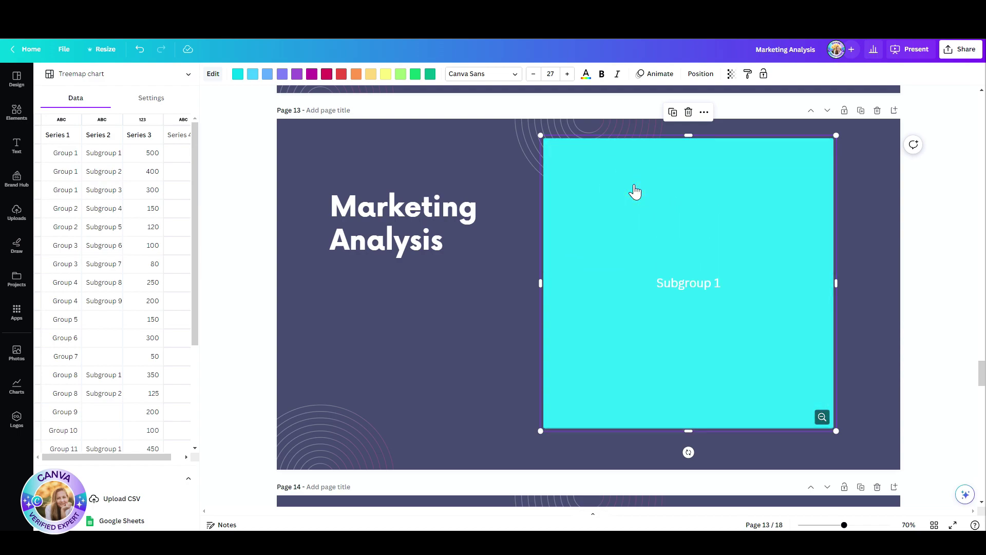
left_click(822, 417)
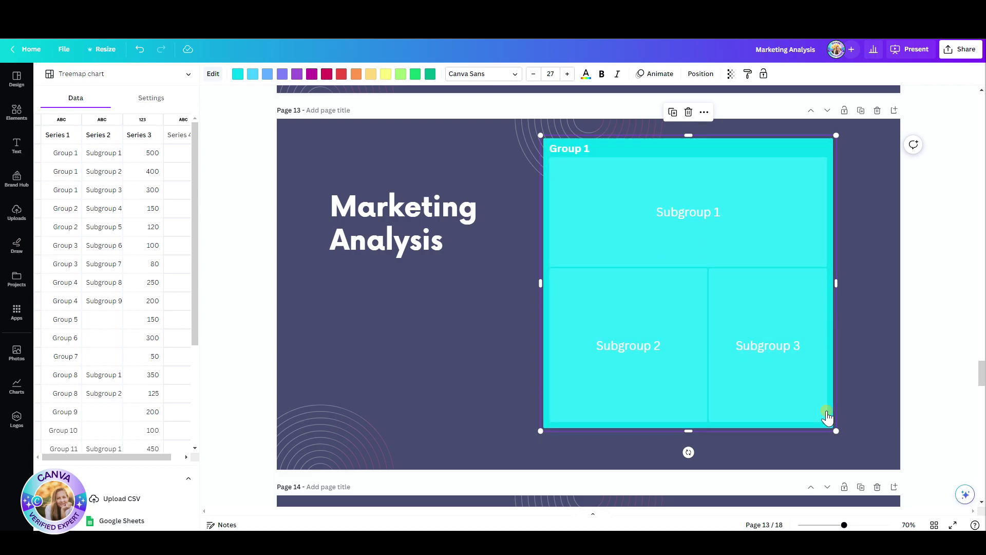
left_click(827, 417)
Add a smaller second treemap on page 13's left, sized to sit below the Marketing Analysis title
left_click(457, 370)
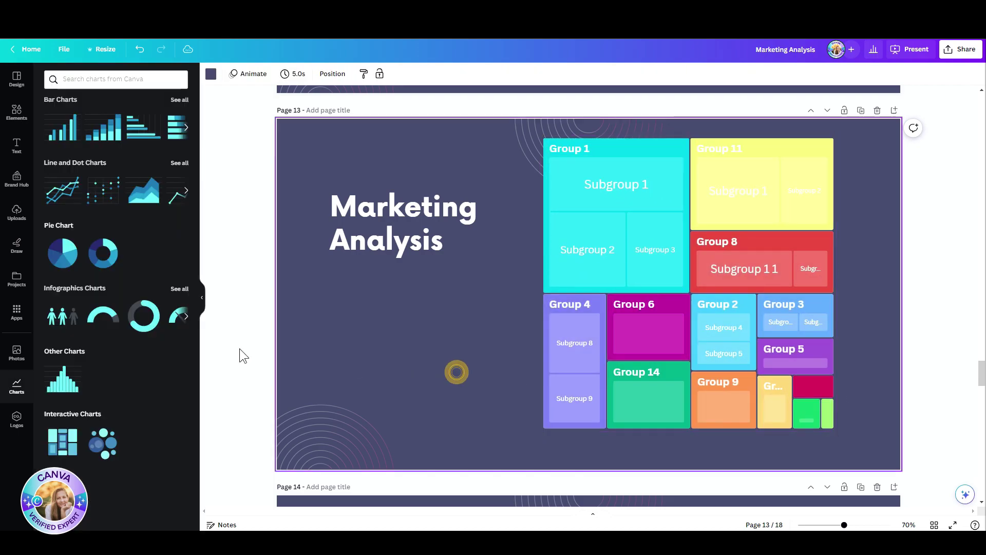
left_click(62, 442)
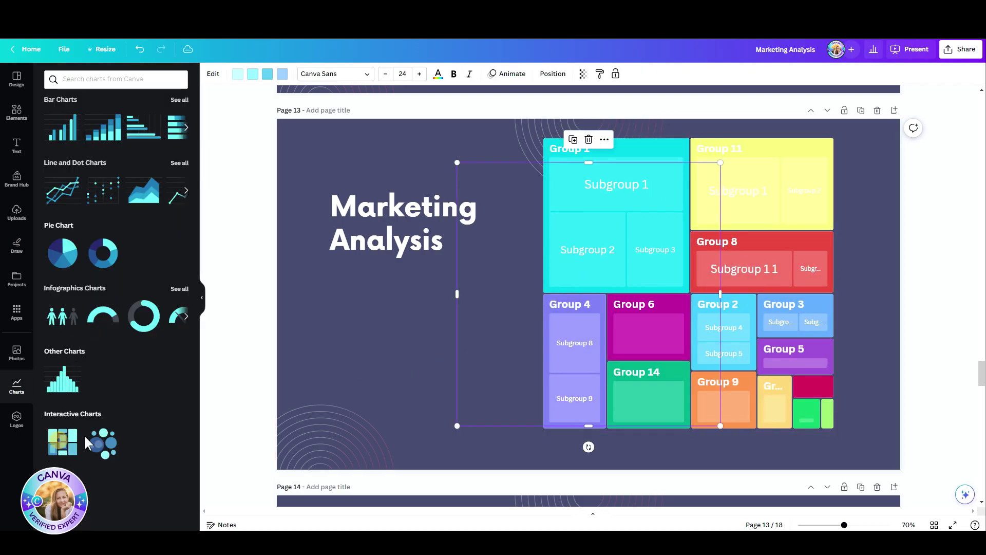
left_click_drag(501, 365, 362, 383)
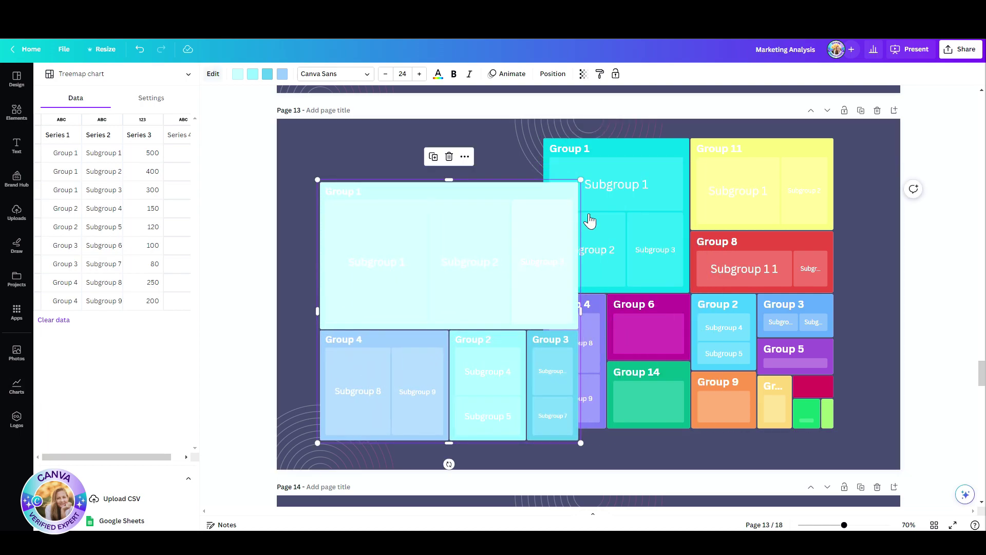
left_click_drag(580, 180, 483, 277)
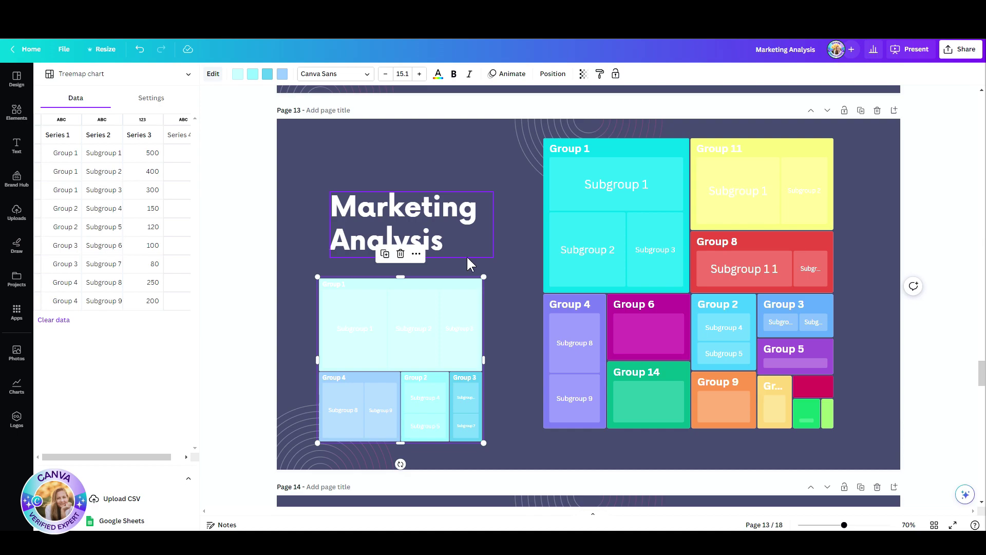
scroll(429, 449, "down", 7)
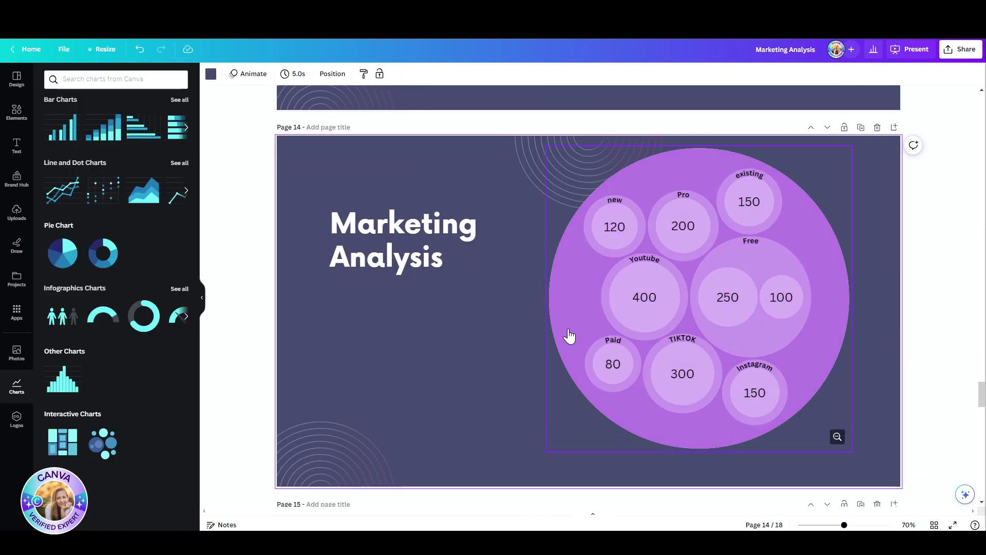
Zoom page 14's channel chart into the 400 bubble and back out fully, then return to page 13
mouse_move(569, 330)
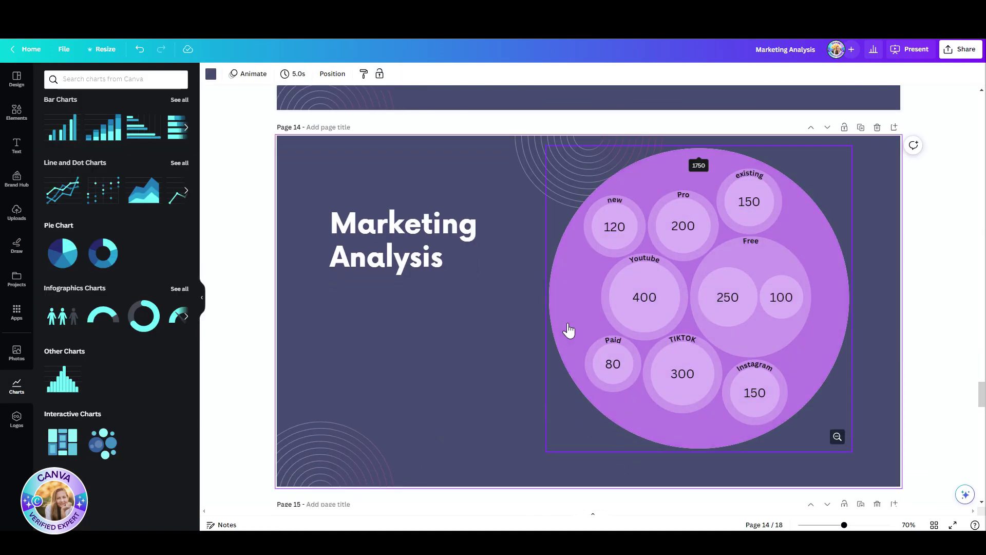
left_click(651, 301)
left_click(745, 258)
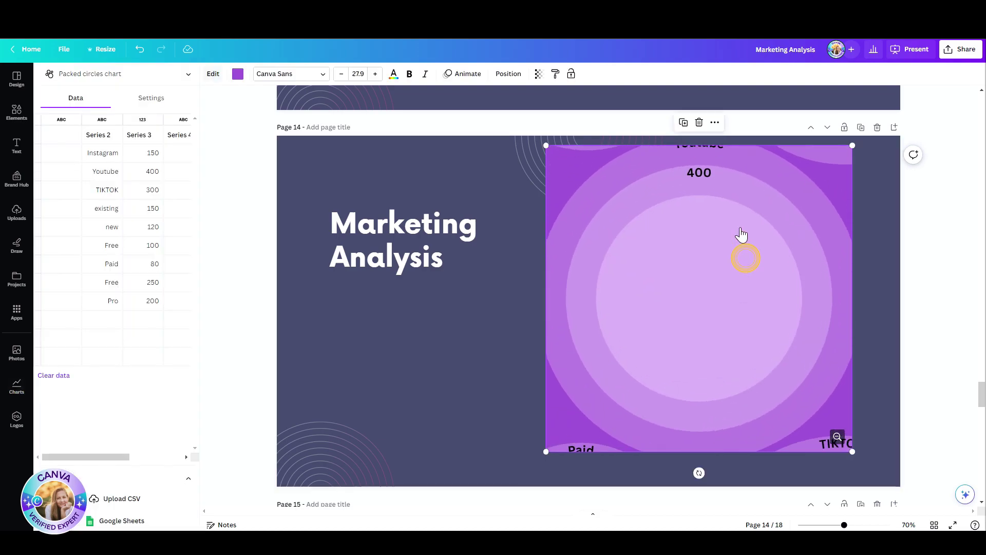
left_click(806, 184)
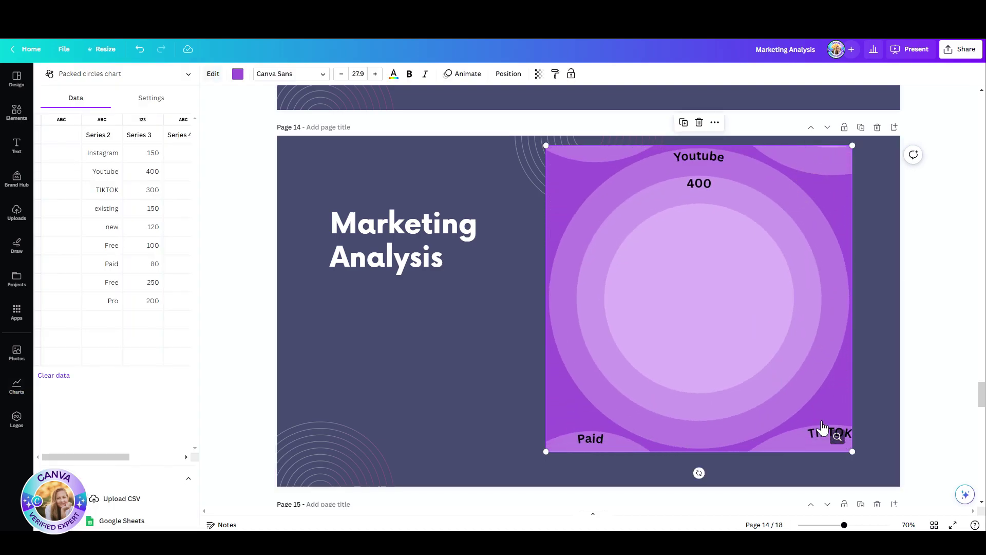
left_click(837, 435)
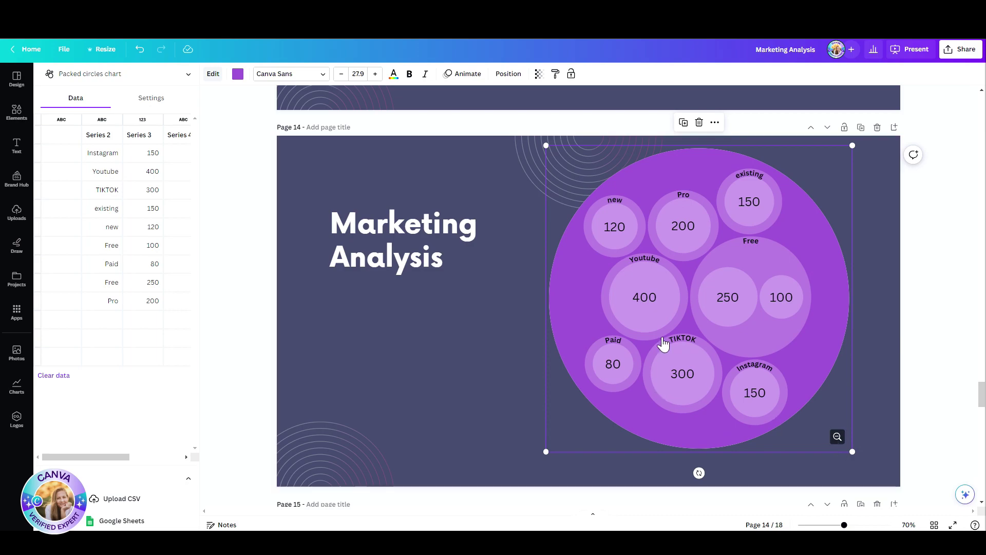
scroll(444, 314, "up", 7)
left_click(444, 314)
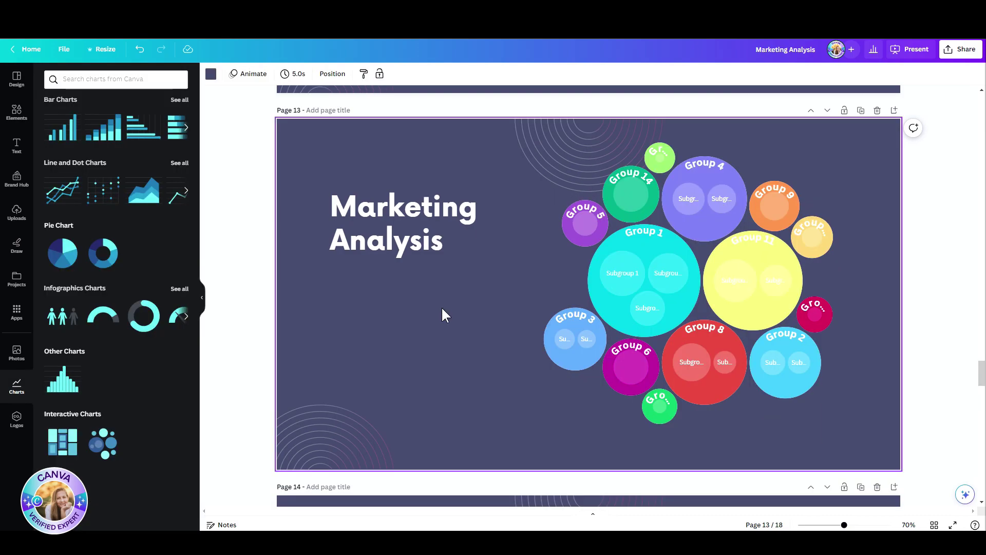